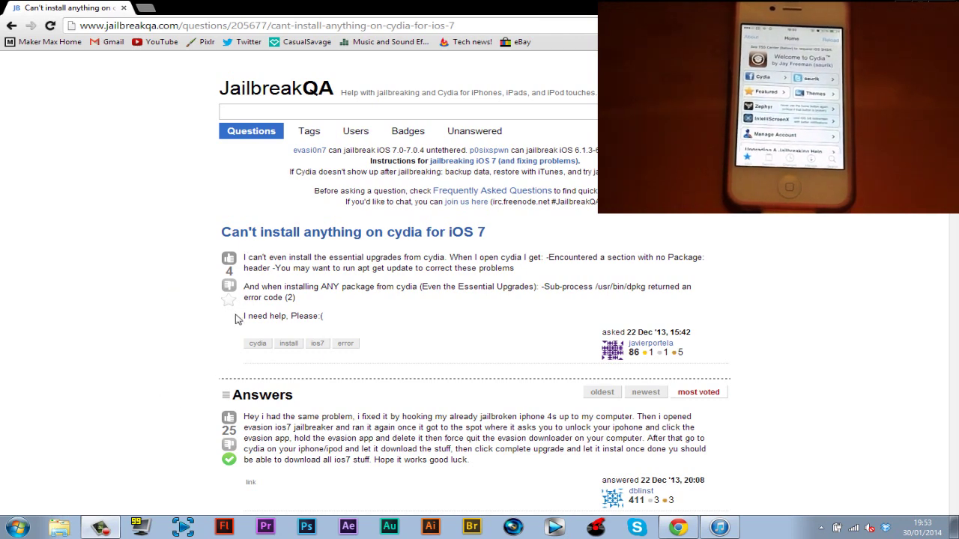
Step: Return to the question page in the browser and check the iPhone's sync status in iTunes
left_click(321, 428)
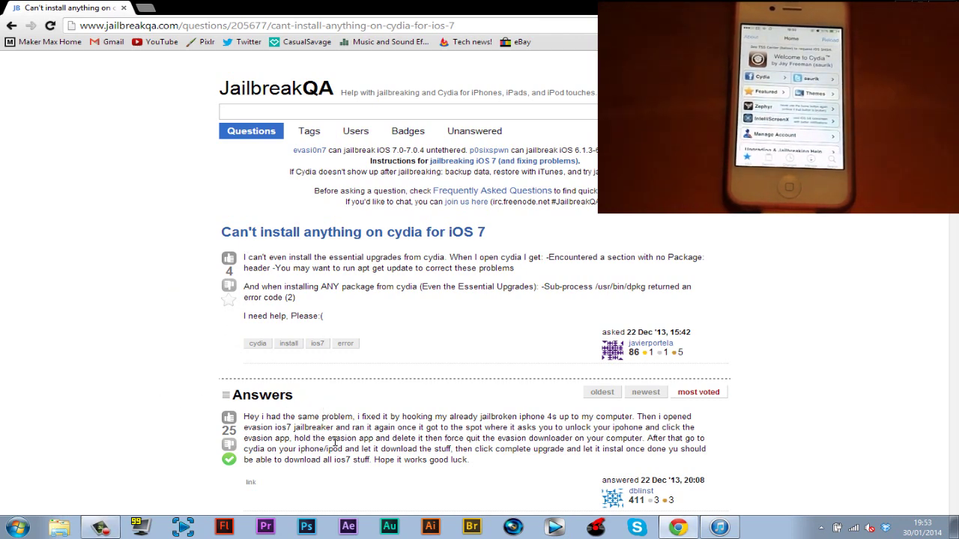
scroll(360, 431, "down", 2)
scroll(317, 318, "down", 1)
scroll(324, 331, "down", 1)
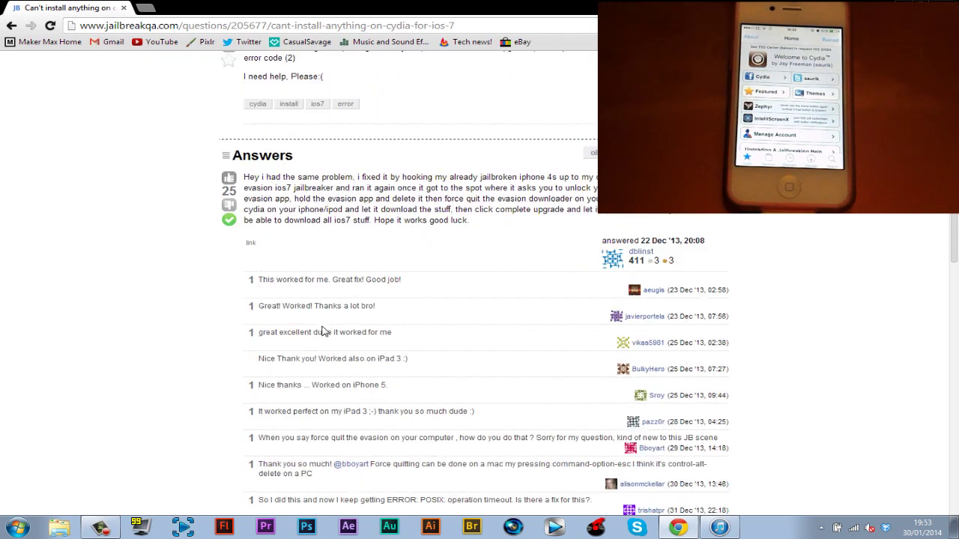
scroll(322, 332, "down", 1)
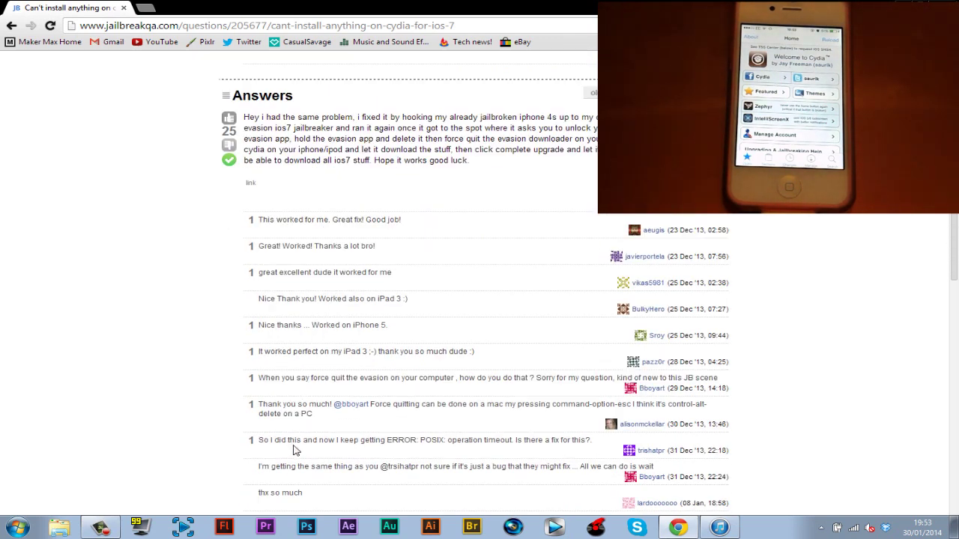
scroll(294, 452, "up", 2)
scroll(294, 453, "up", 2)
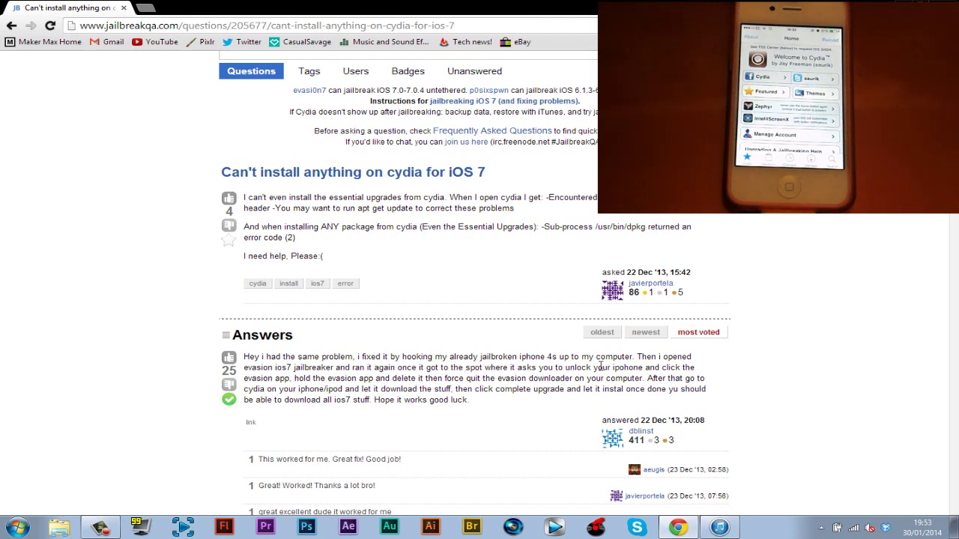
left_click(708, 533)
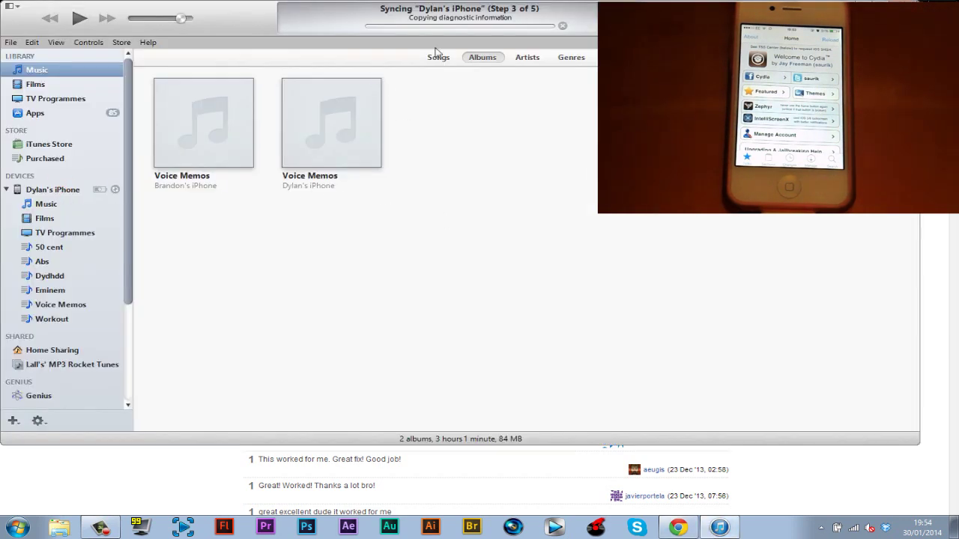
left_click(721, 528)
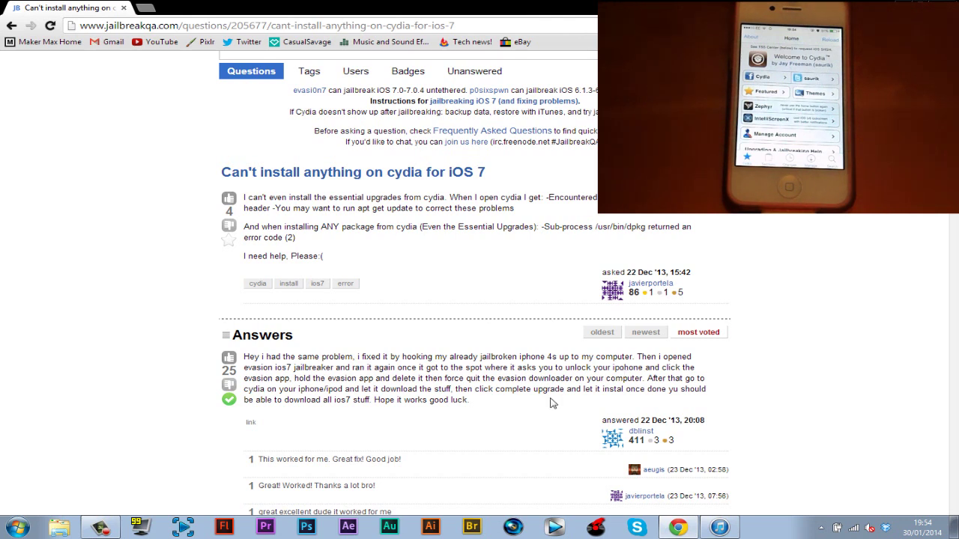
Step: Open YouTube in a new tab and play 'How To: Jailbreak iOS 7 Untethered!' from the uploads
middle_click(151, 45)
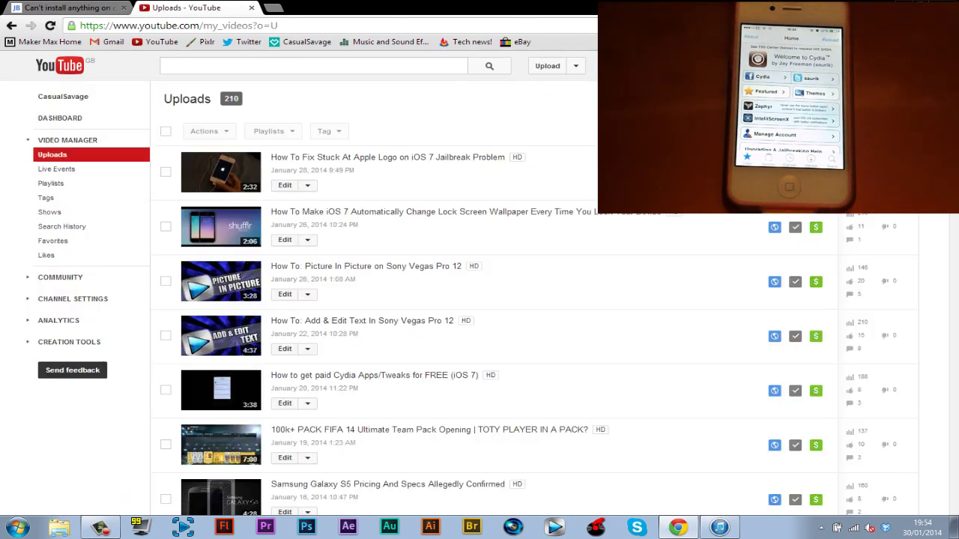
scroll(479, 300, "down", 3)
scroll(403, 257, "down", 2)
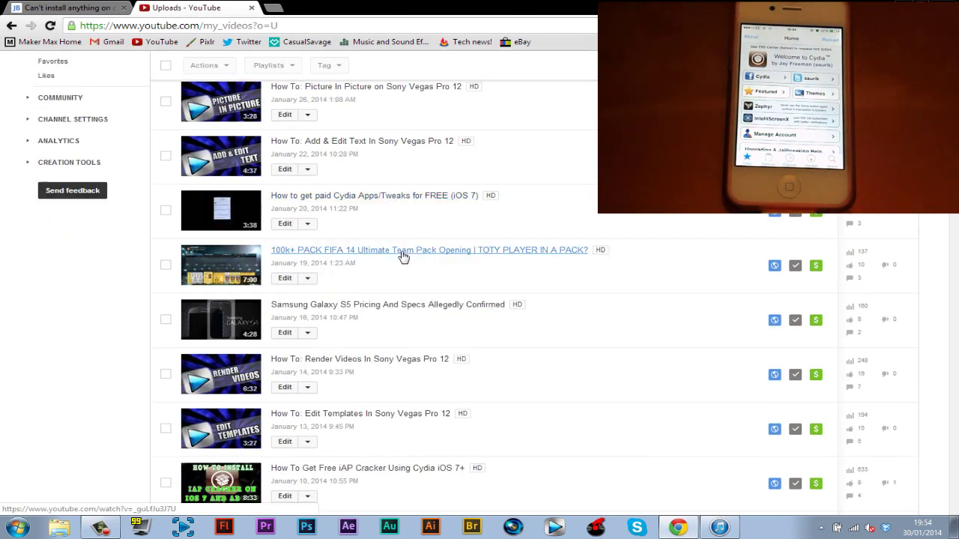
scroll(401, 257, "down", 5)
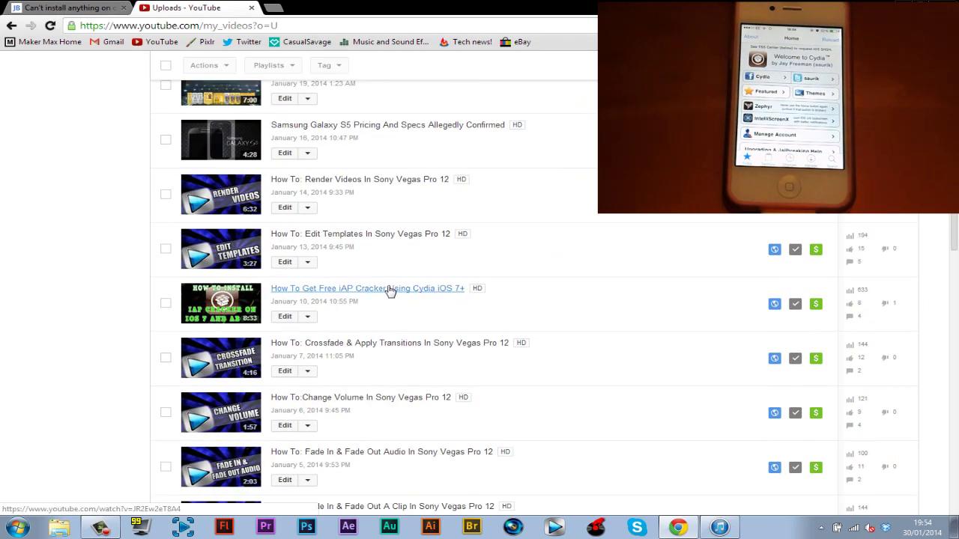
scroll(389, 290, "down", 3)
scroll(385, 290, "down", 2)
scroll(385, 289, "down", 4)
scroll(385, 289, "down", 3)
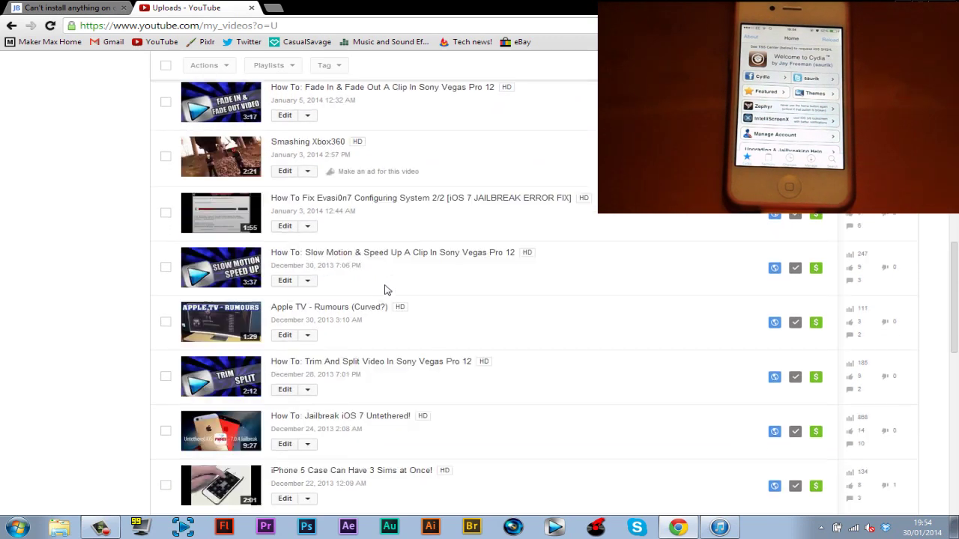
left_click(355, 358)
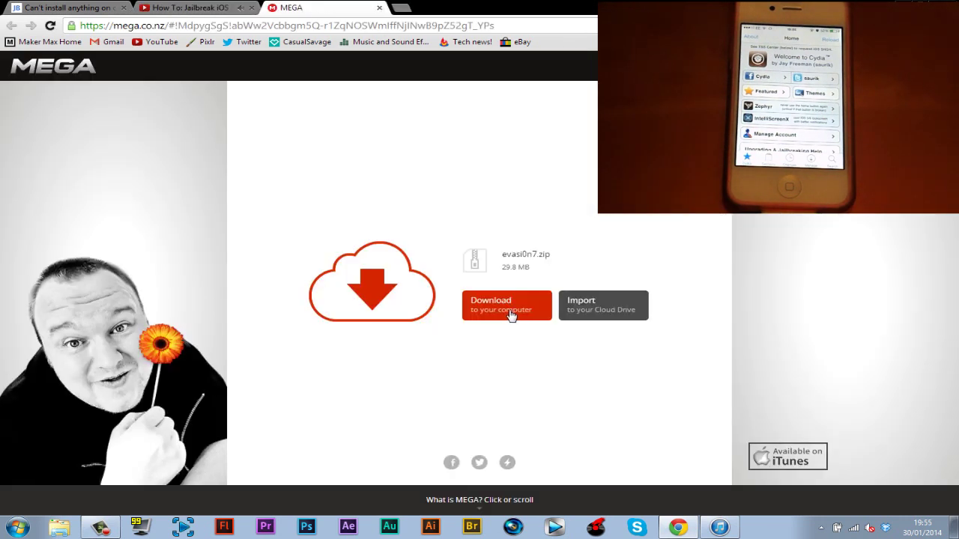
Step: Save evasi0n7.zip from MEGA to the Desktop, then close the YouTube and MEGA tabs
left_click(502, 316)
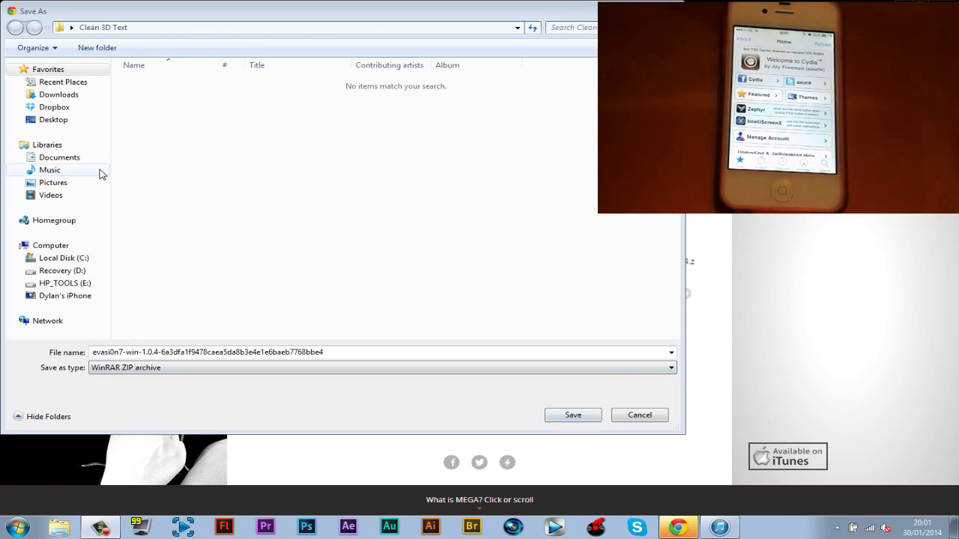
left_click(69, 119)
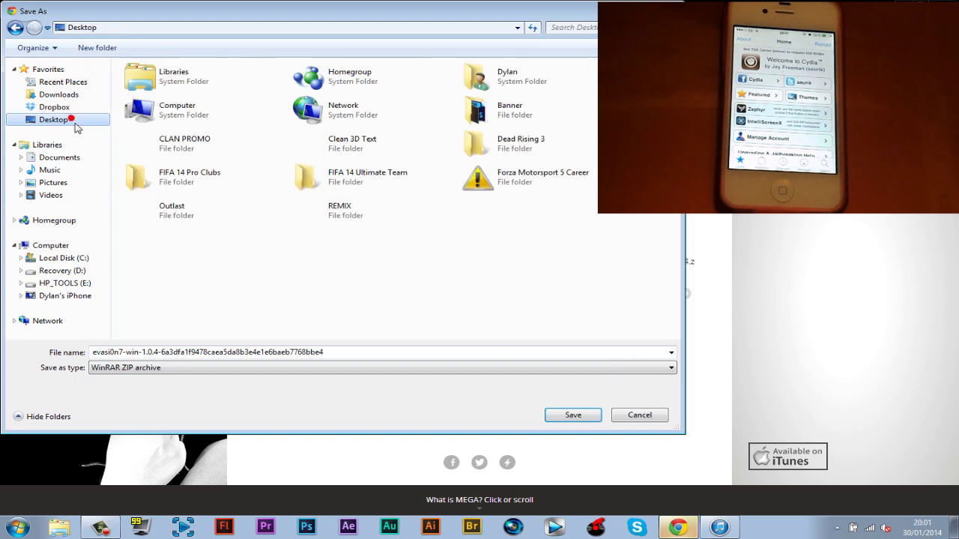
left_click(567, 416)
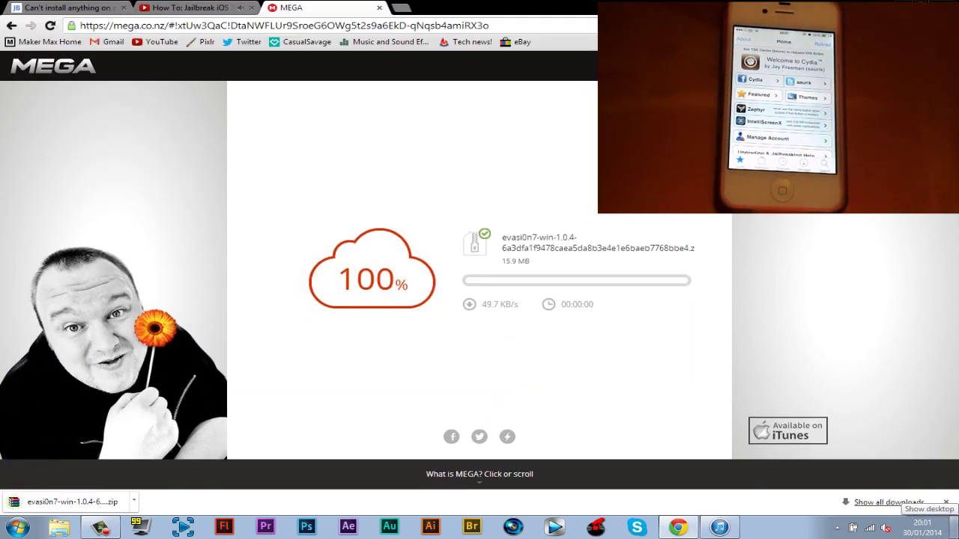
left_click(253, 9)
left_click(253, 9)
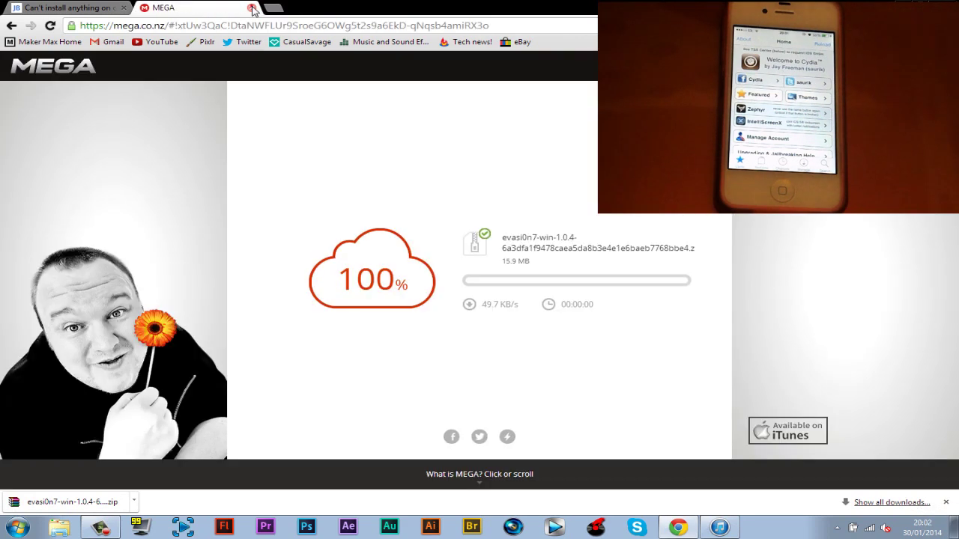
Step: Extract evasi0n7.zip at the desktop centre with WinRAR, placing evasi0n7 and README beside it
left_click(947, 7)
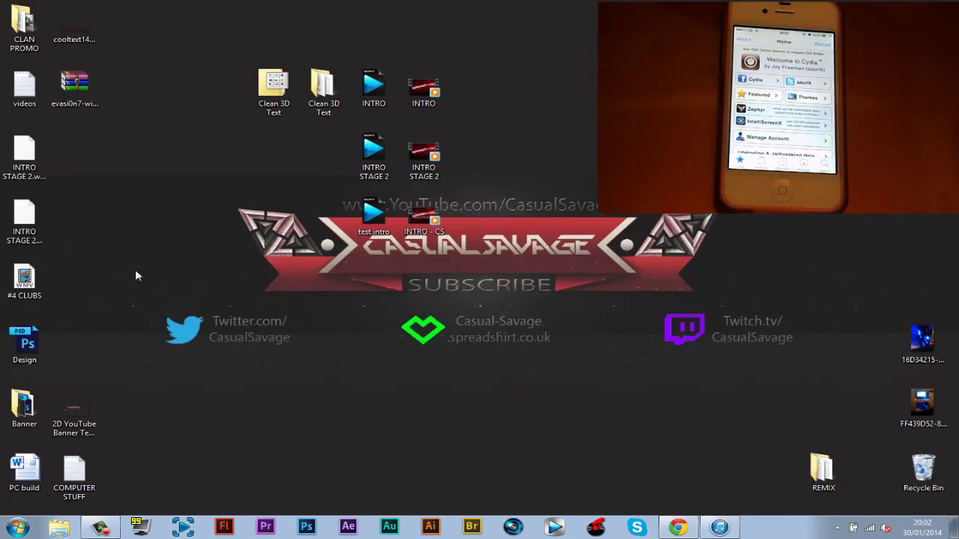
mouse_move(75, 86)
left_mouse_down()
mouse_move(309, 414)
mouse_move(328, 413)
left_mouse_up()
right_click(328, 413)
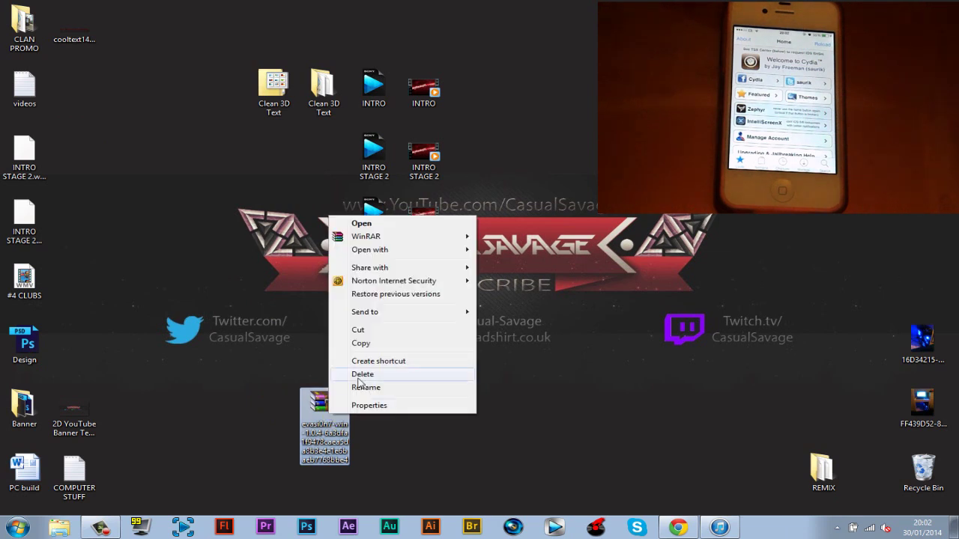
mouse_move(367, 236)
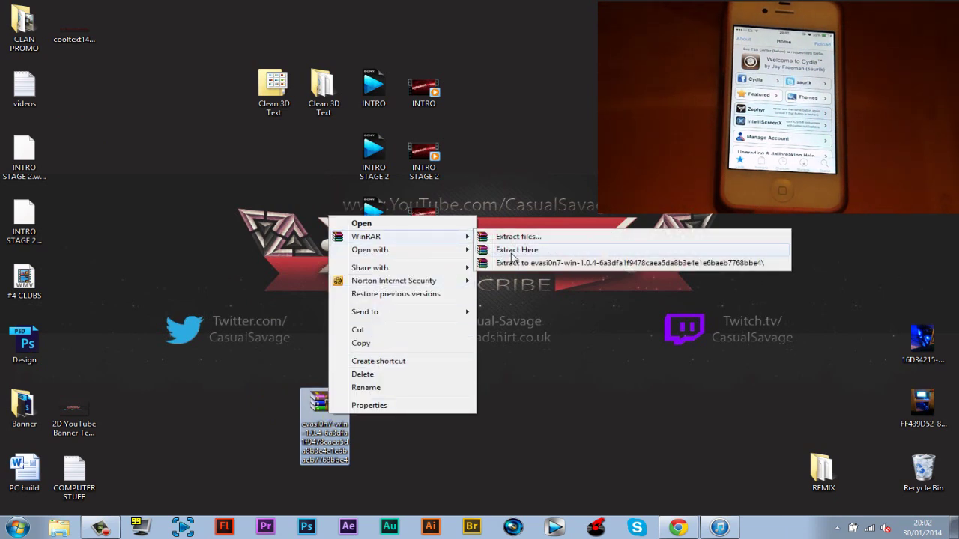
left_click(513, 250)
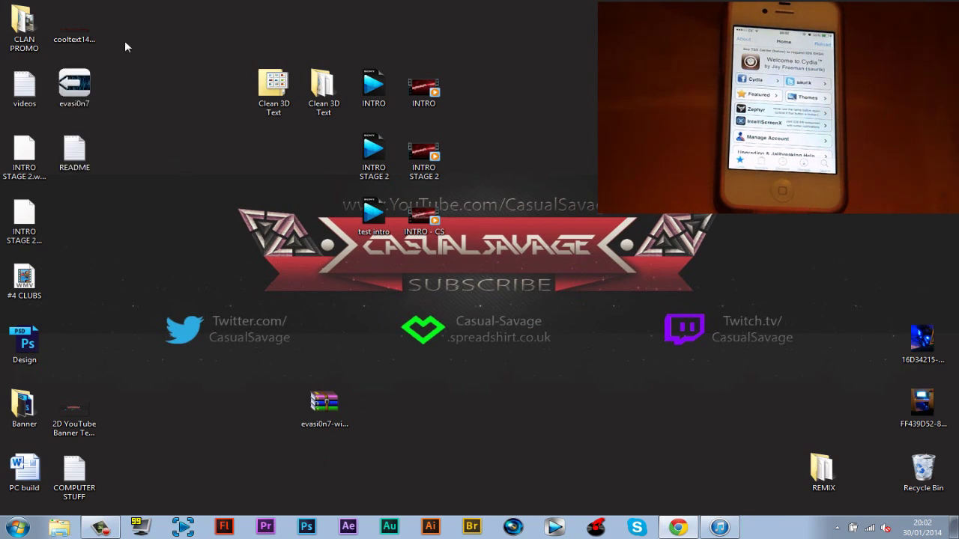
mouse_move(110, 67)
left_mouse_down()
mouse_move(52, 174)
mouse_move(316, 364)
mouse_move(383, 434)
left_mouse_up()
left_click(471, 411)
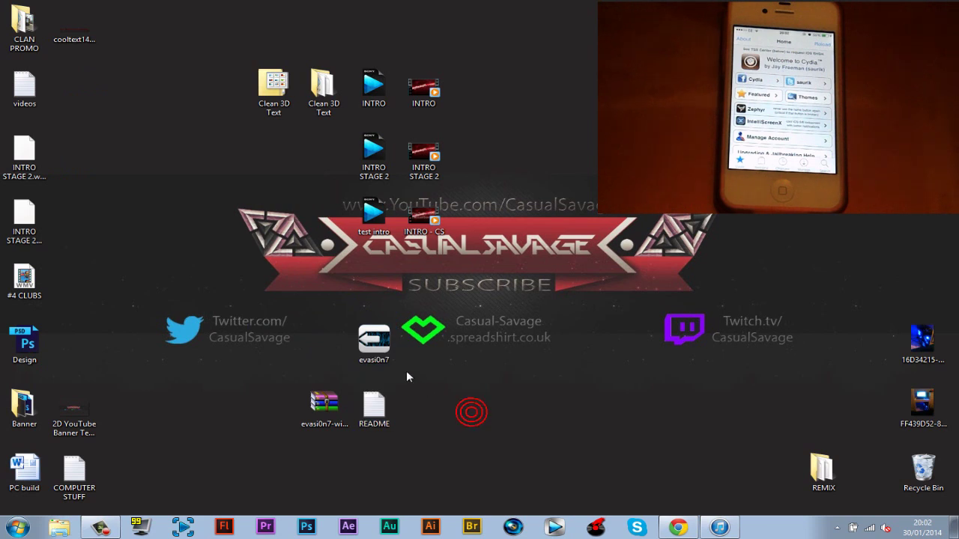
left_click(386, 353)
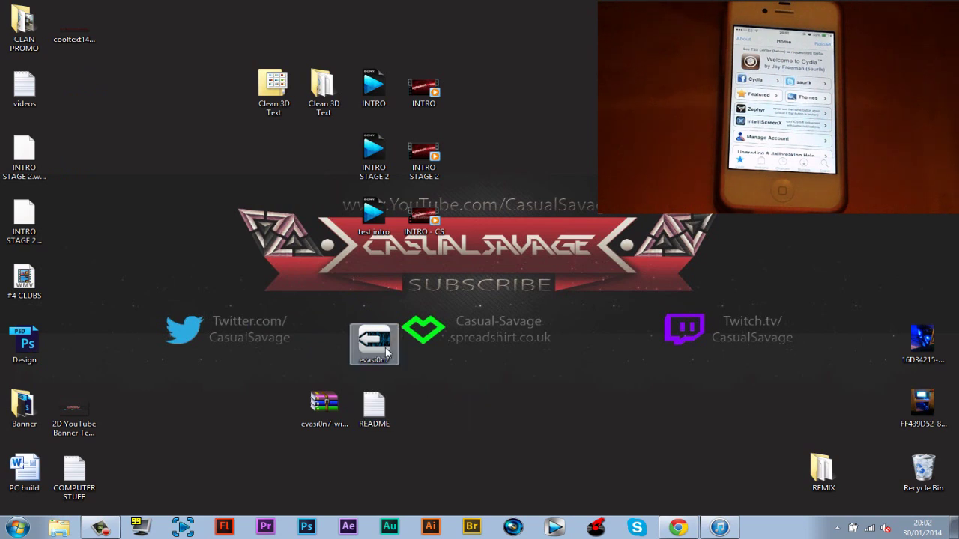
left_click(678, 528)
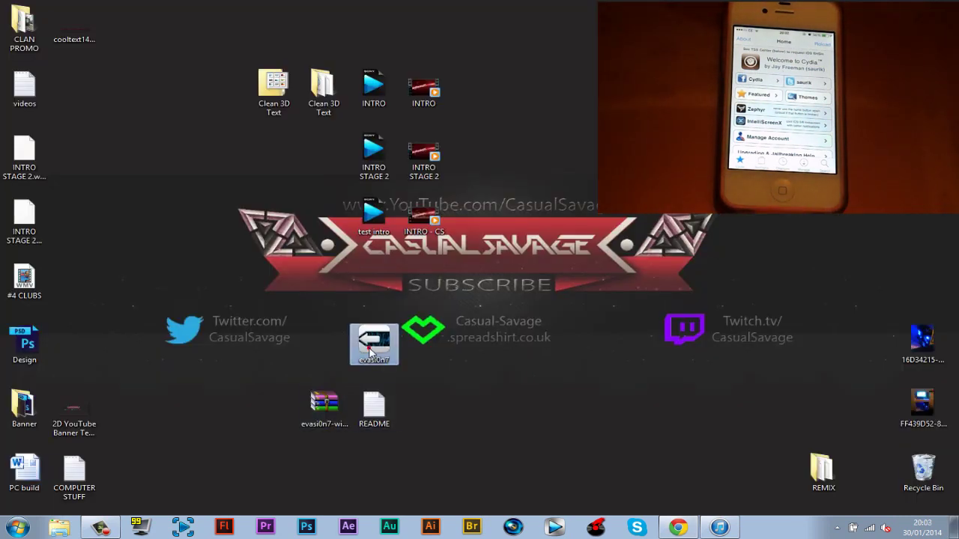
right_click(370, 351)
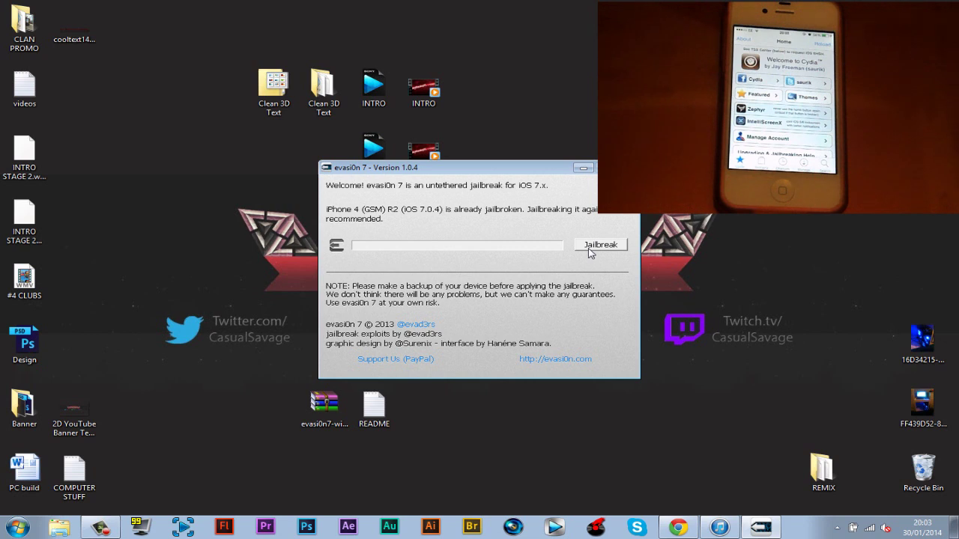
Step: Start the evasi0n7 jailbreak and dismiss the low disk space warning
left_click(589, 249)
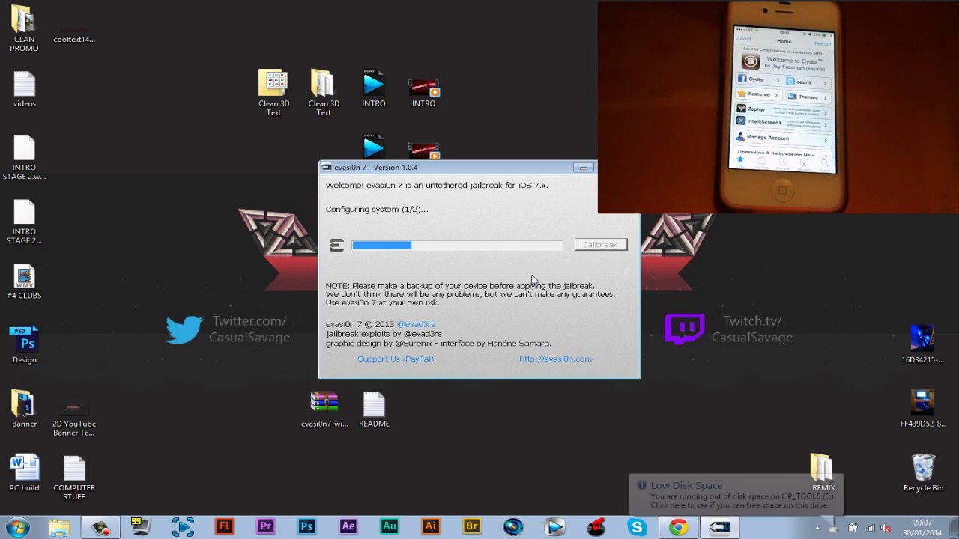
left_click(836, 483)
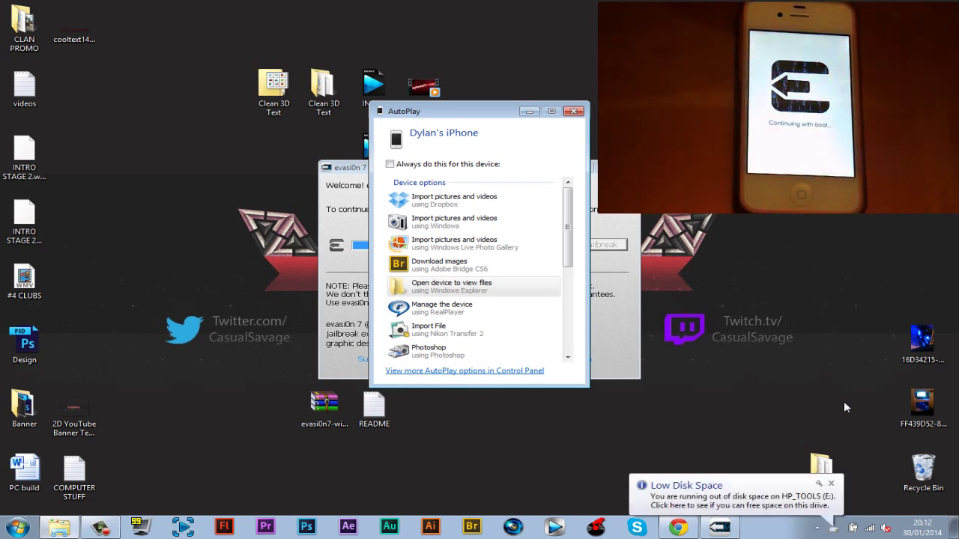
Step: Close the iPhone's AutoPlay prompt after the reboot
left_click(574, 112)
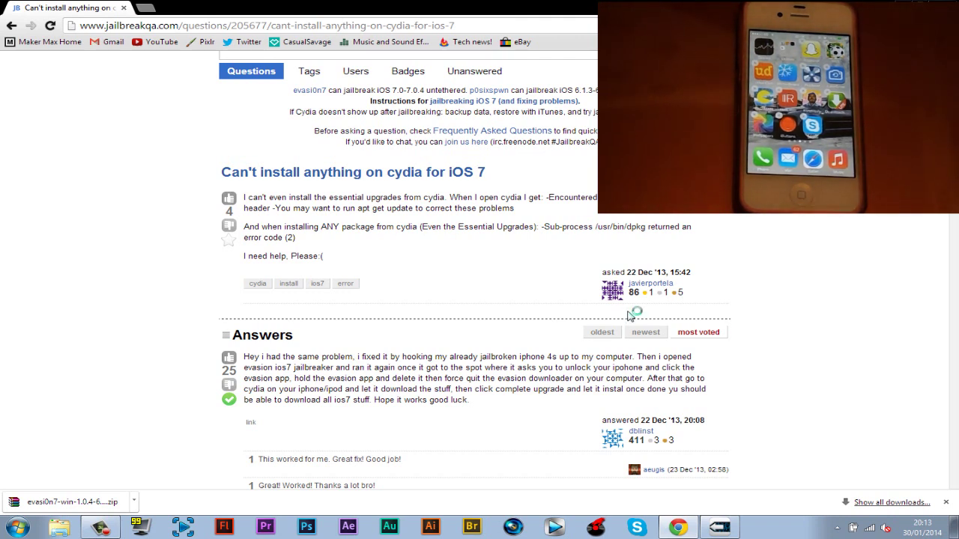
Step: Bring up Windows Task Manager with Ctrl+Shift+Esc
key("ctrl+shift+Escape")
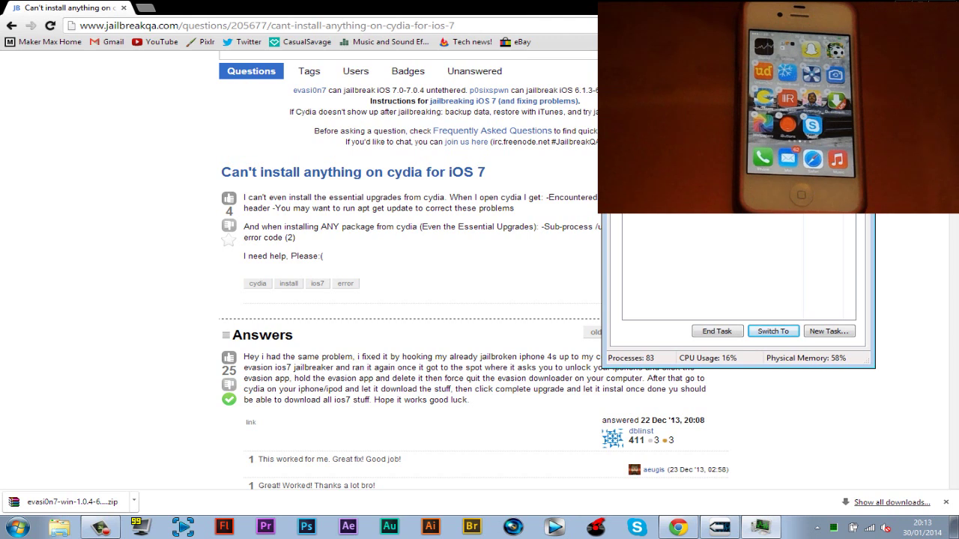
Step: End the evasi0n 7 task, confirm End Now, and close Task Manager
left_click(725, 339)
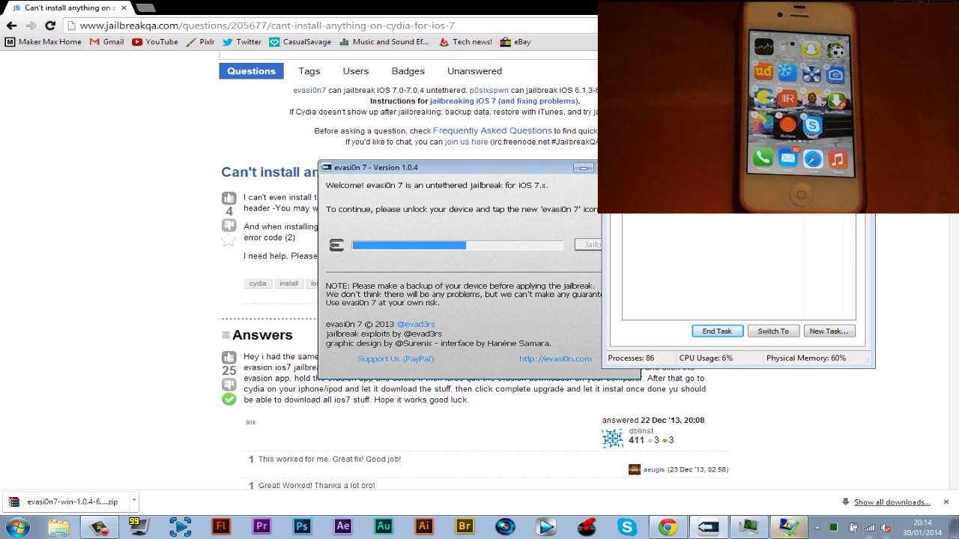
left_click(711, 330)
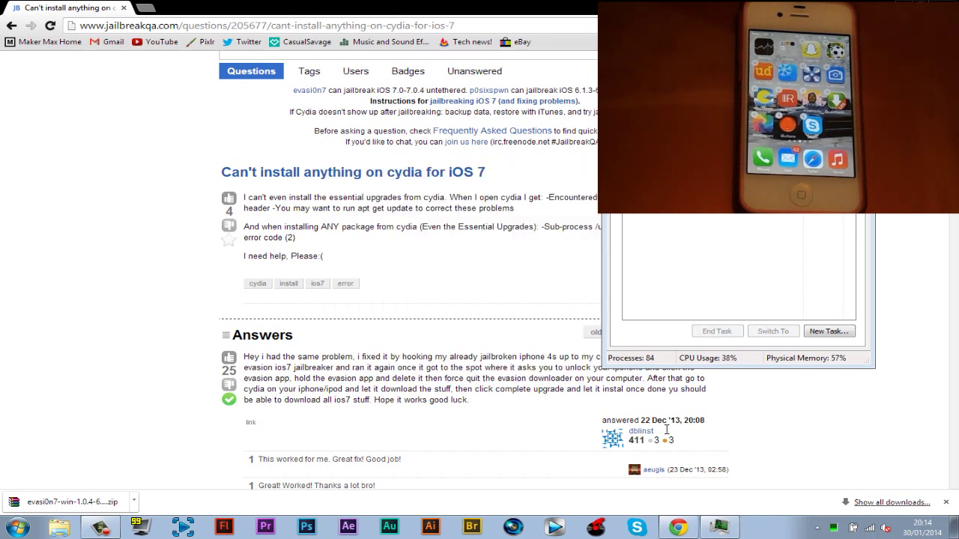
left_click(863, 188)
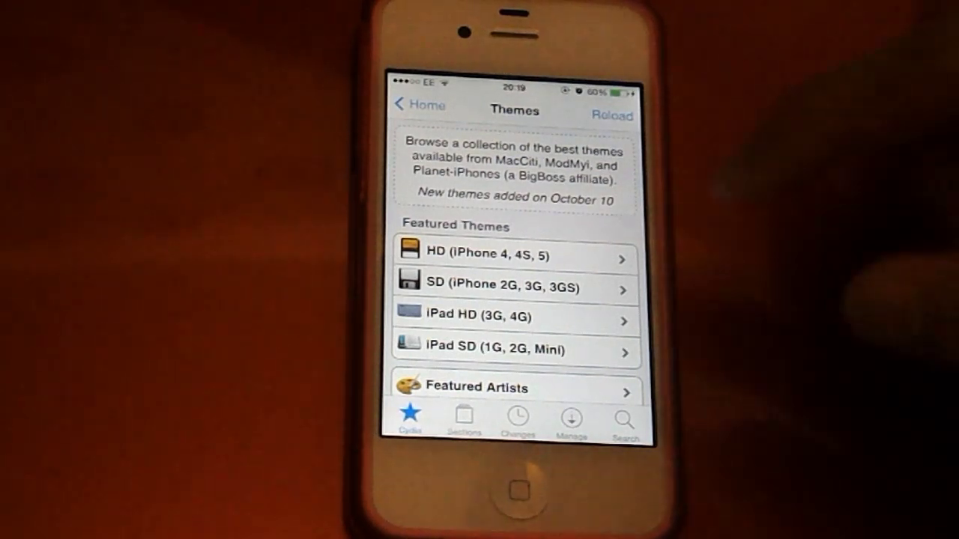
Step: Pick 266 Icons from the HD (iPhone 4, 4S, 5) themes and queue it with its dependencies
left_click(599, 255)
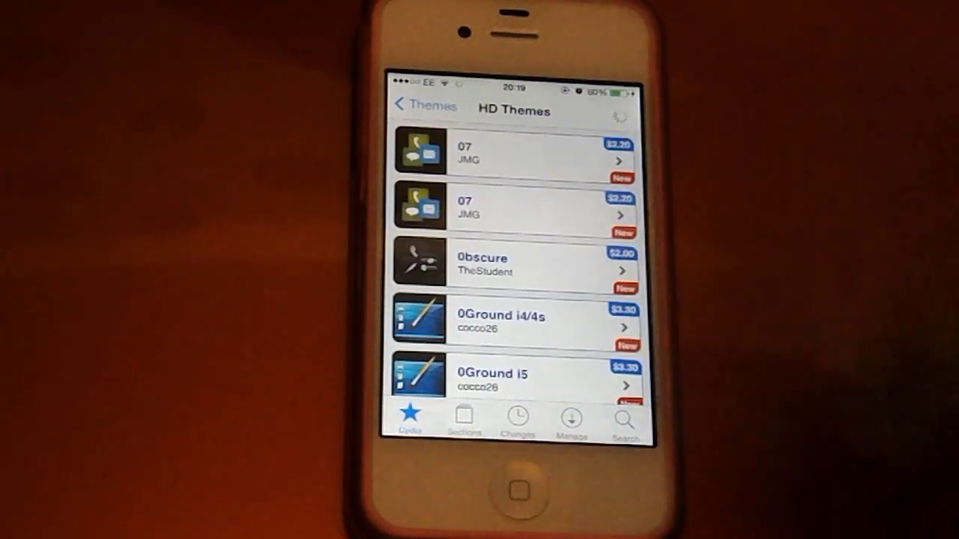
scroll(516, 262, "down", 5)
scroll(599, 284, "down", 10)
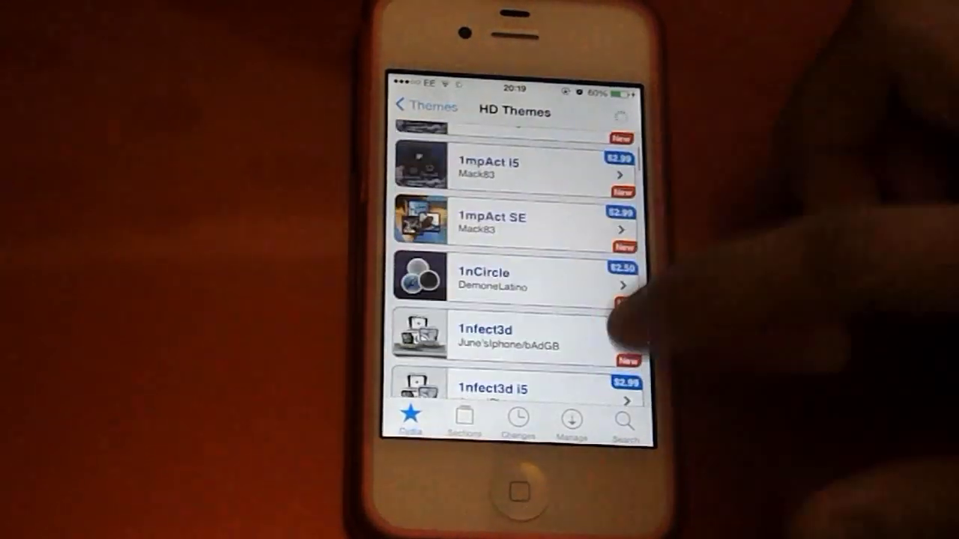
scroll(600, 225, "down", 5)
scroll(599, 247, "down", 2)
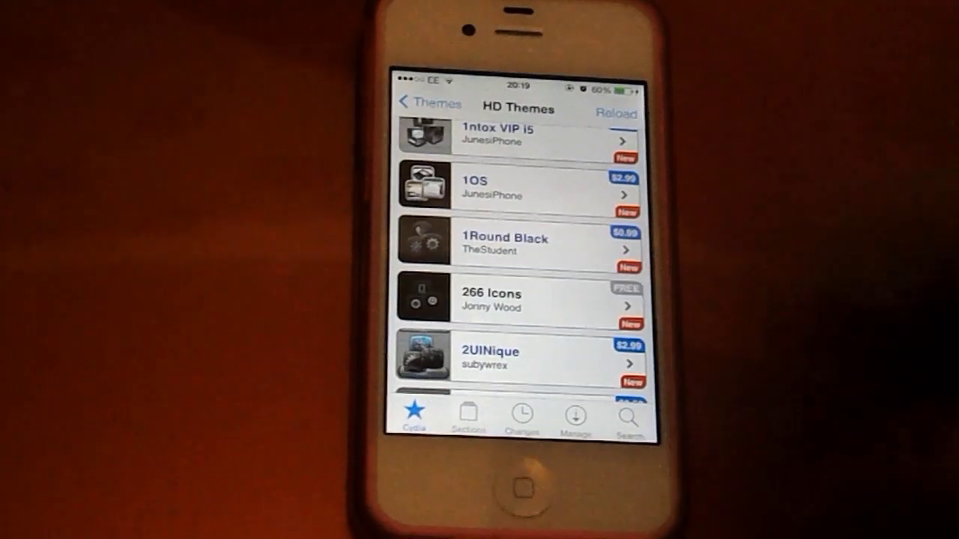
left_click(573, 298)
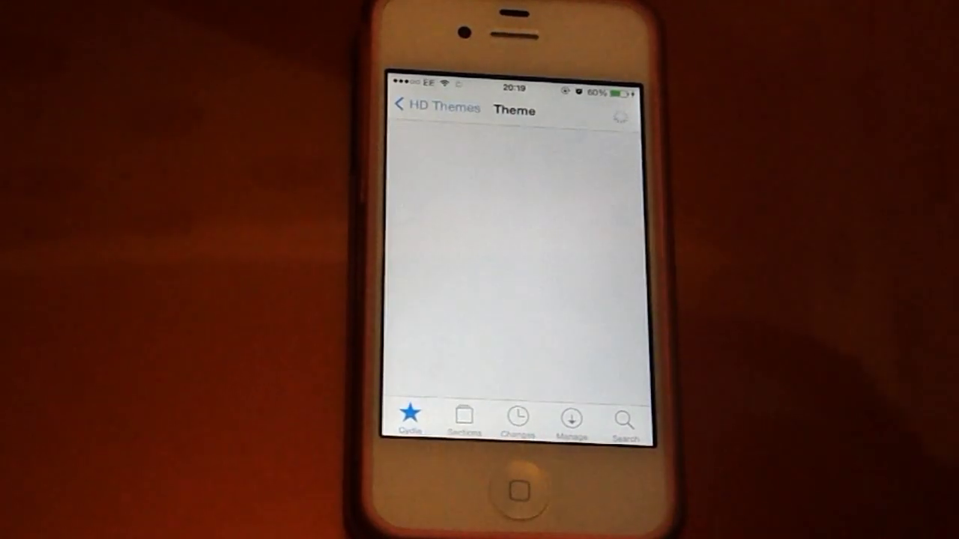
left_click(610, 189)
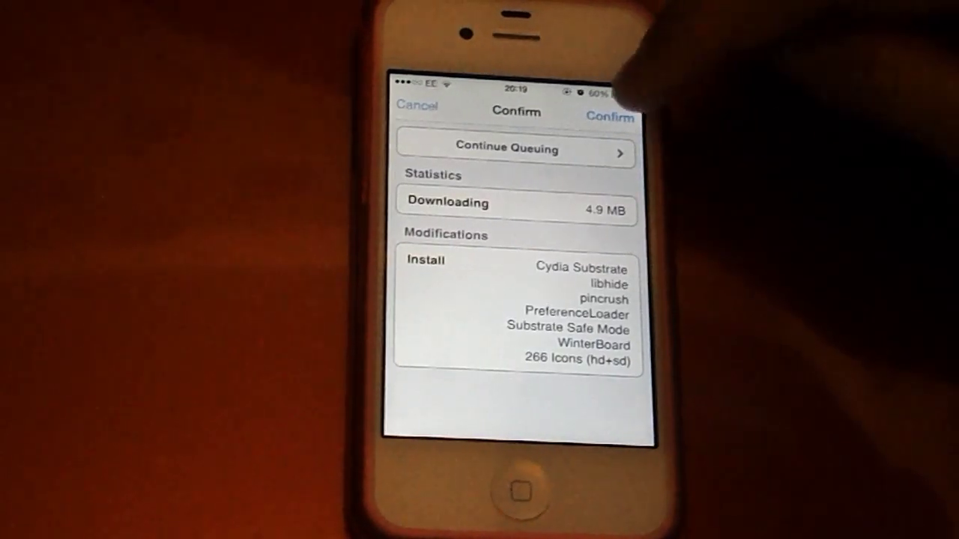
left_click(609, 115)
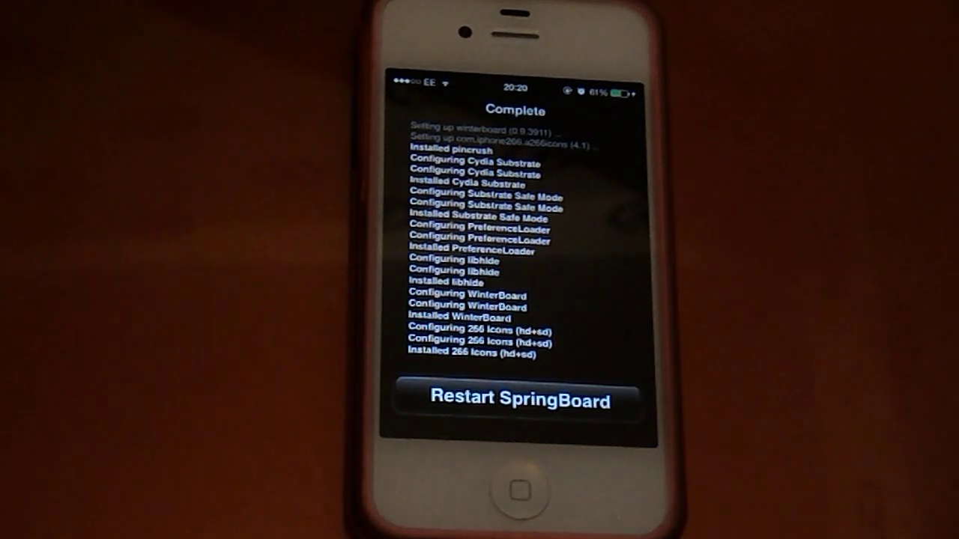
Step: Restart SpringBoard once the 266 Icons and WinterBoard installation completes
left_click(591, 398)
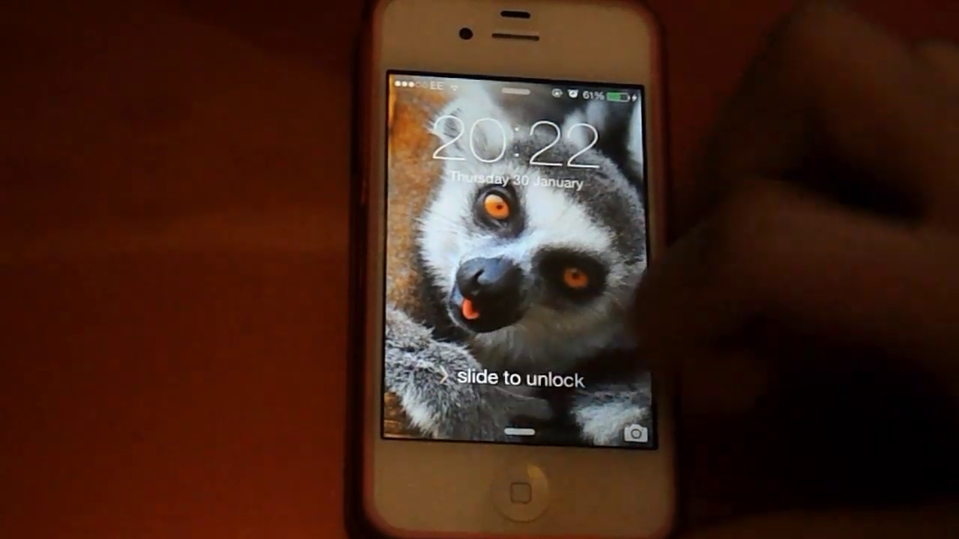
Step: Unlock the iPhone with its passcode and swipe to the third home screen page
left_click_drag(449, 379, 599, 378)
left_click(516, 184)
left_click(592, 250)
left_click(517, 315)
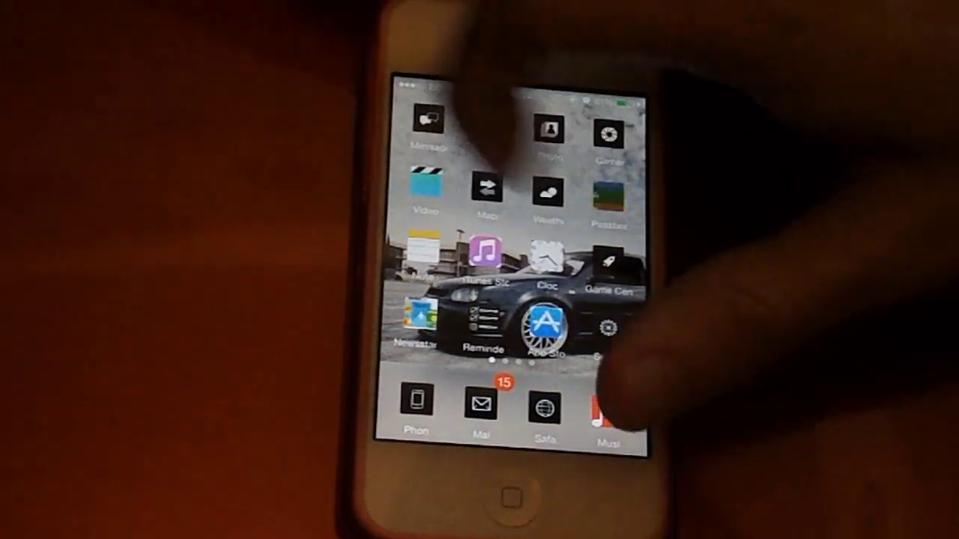
left_click_drag(599, 224, 419, 224)
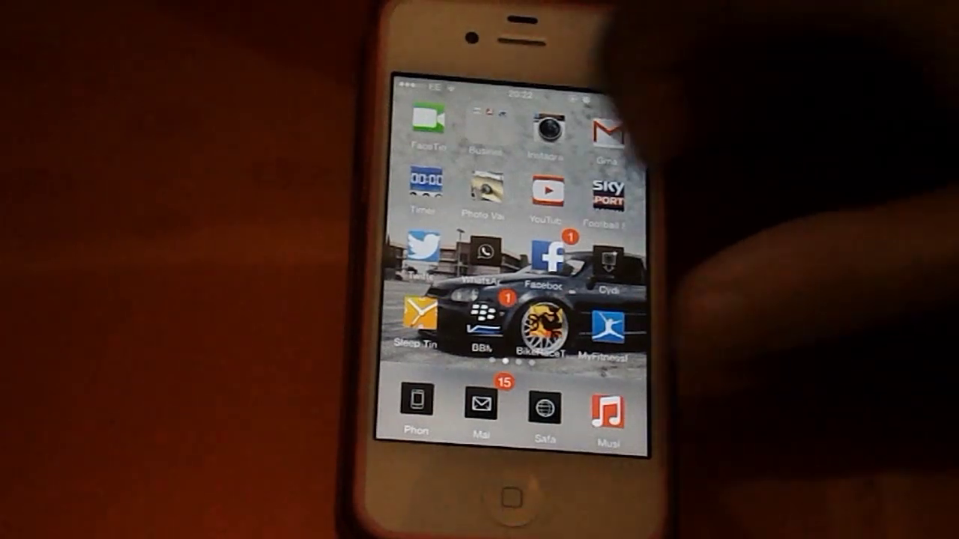
left_click_drag(600, 225, 420, 225)
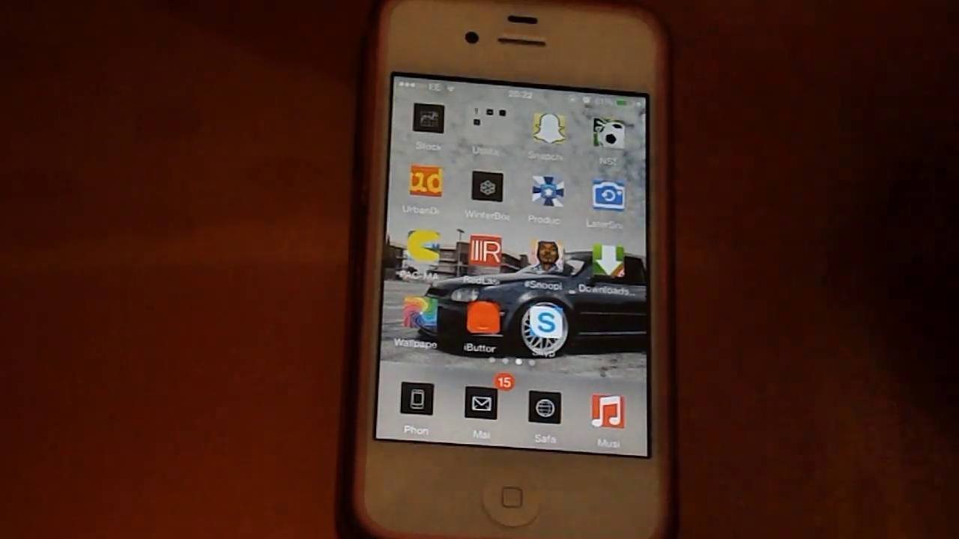